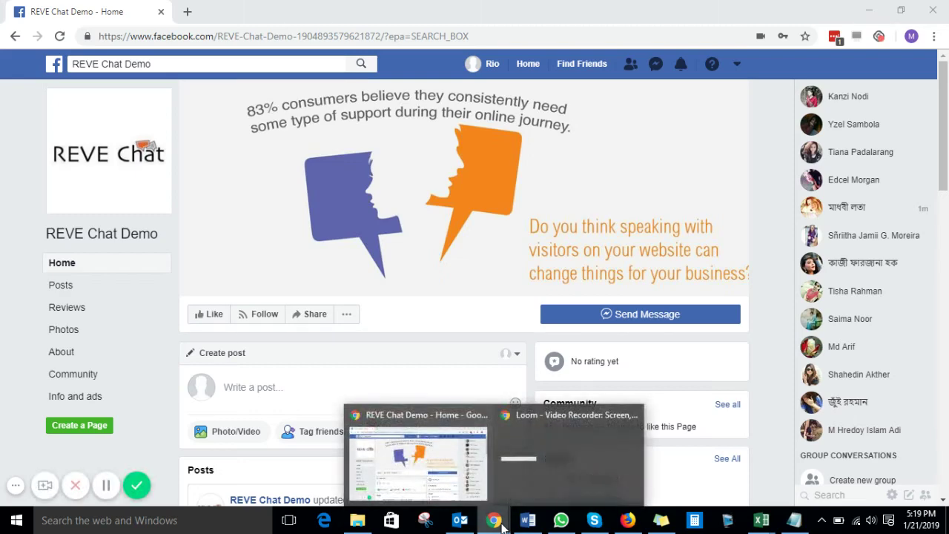
Bring the REVE Chat dashboard's Chat Window to the front in Firefox
left_click(626, 519)
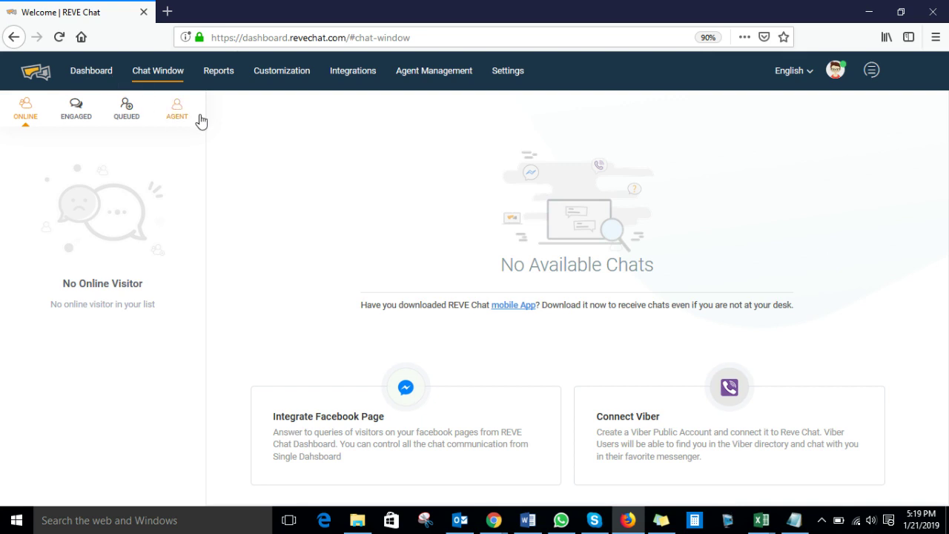
Open the Facebook page under Integrations, titled 'Accept Chats from Facebook'
left_click(354, 77)
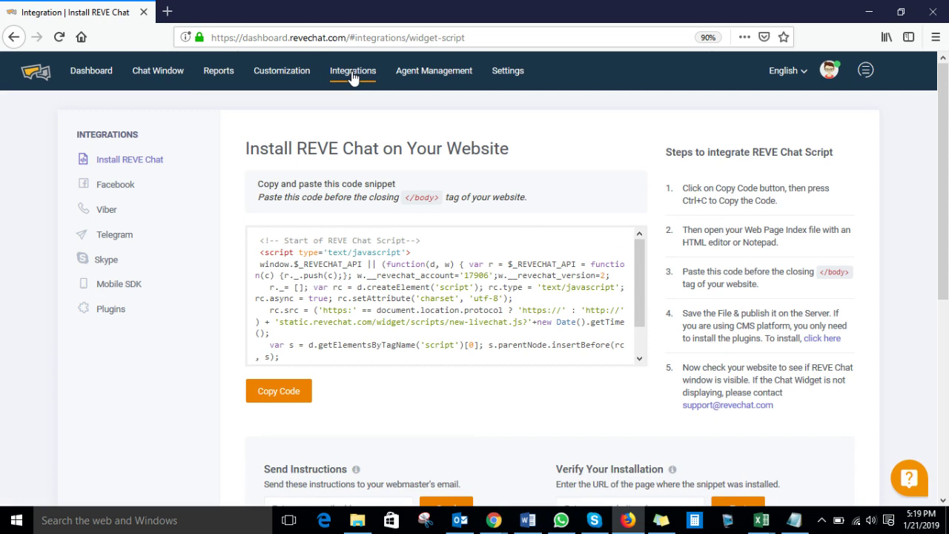
left_click(126, 191)
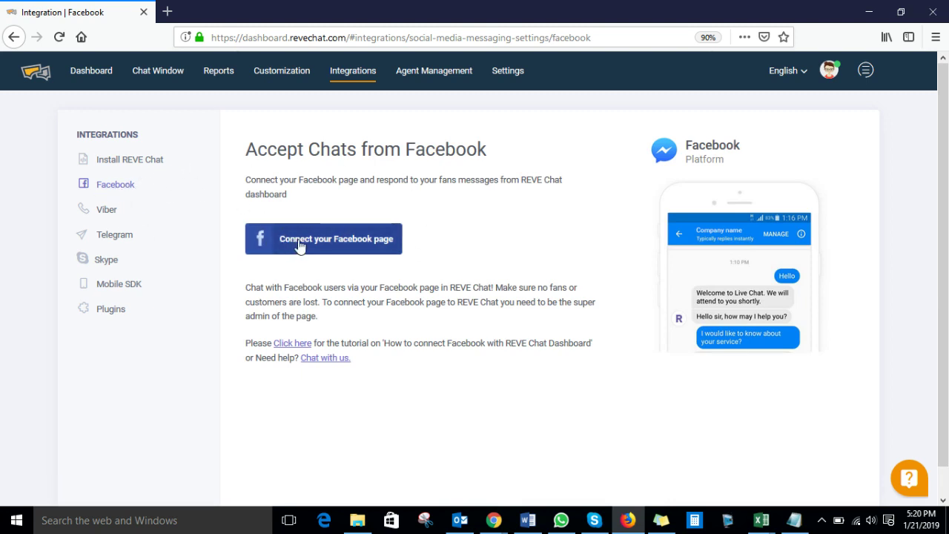
Log in to Facebook with the saved email and the account password to connect a page
left_click(364, 247)
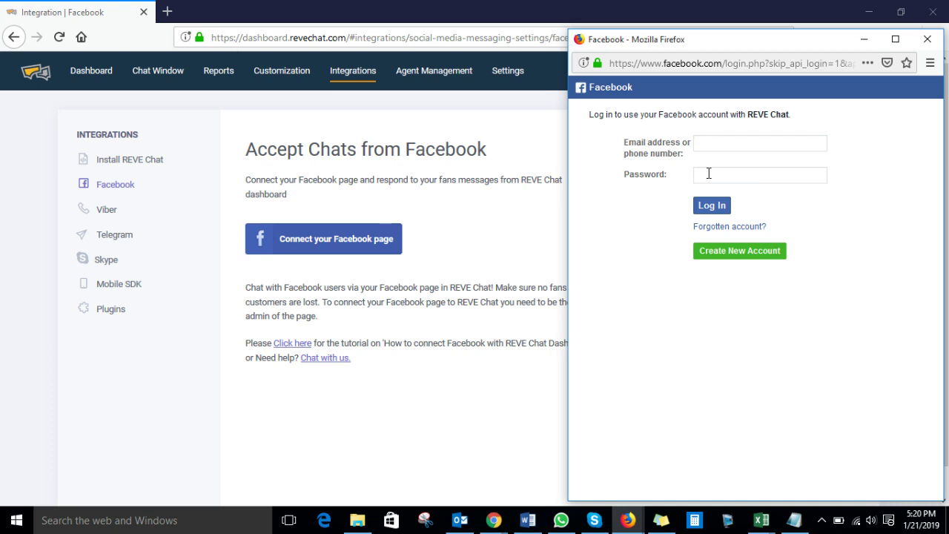
type("RID")
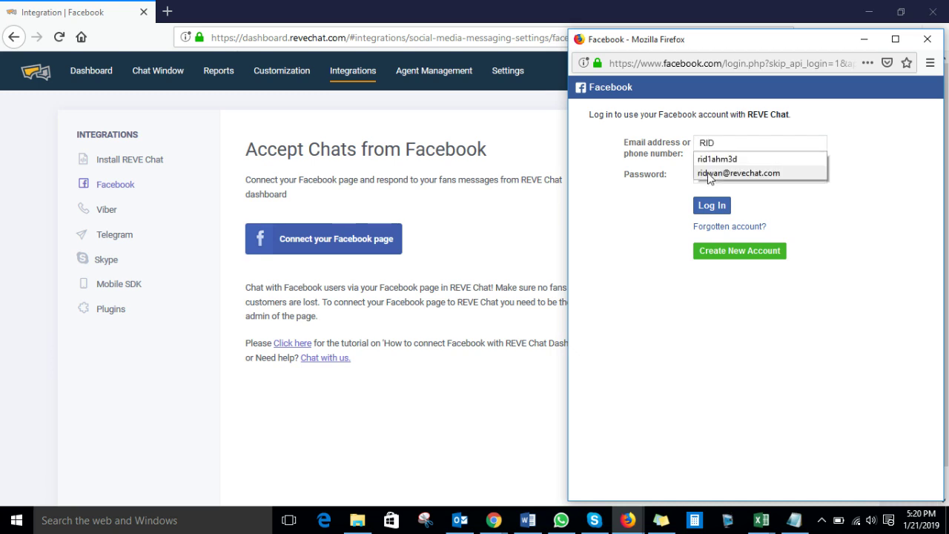
left_click(713, 159)
left_click(713, 170)
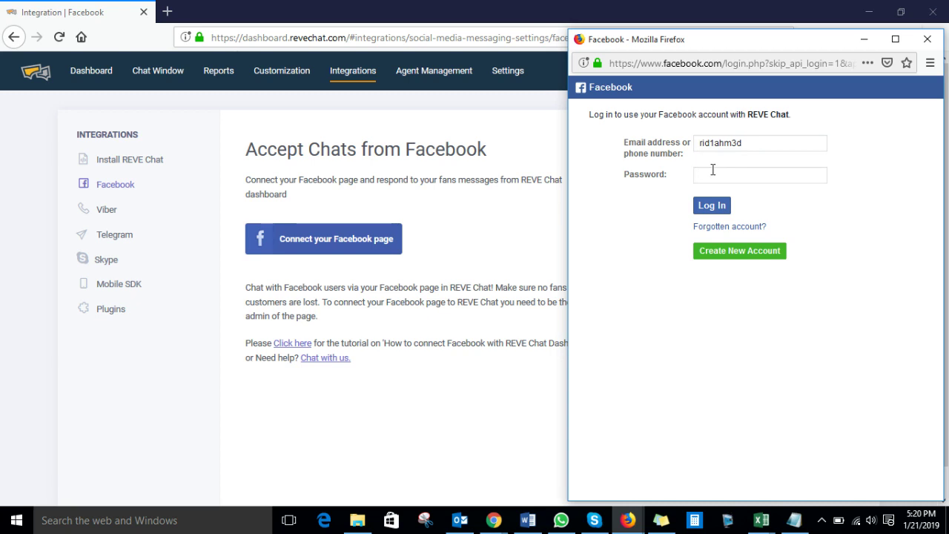
type("•••••••••••••")
key("Return")
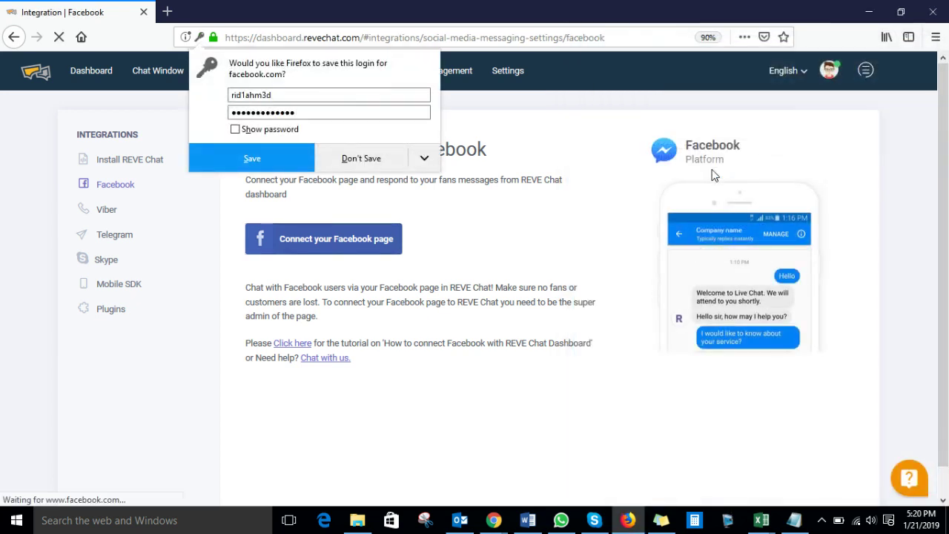
Decline saving the password, subscribe the REVE Chat Demo page, and return to Chat Window
left_click(366, 158)
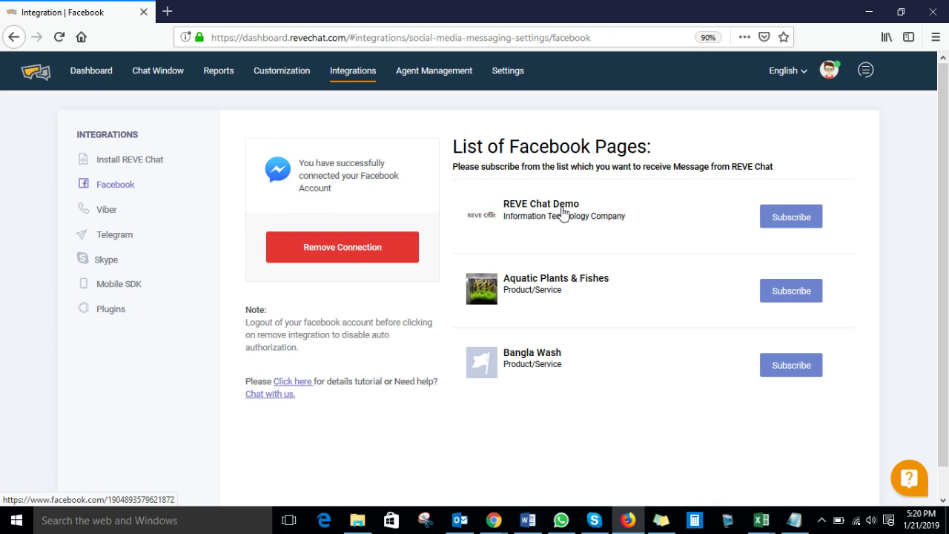
left_click(780, 221)
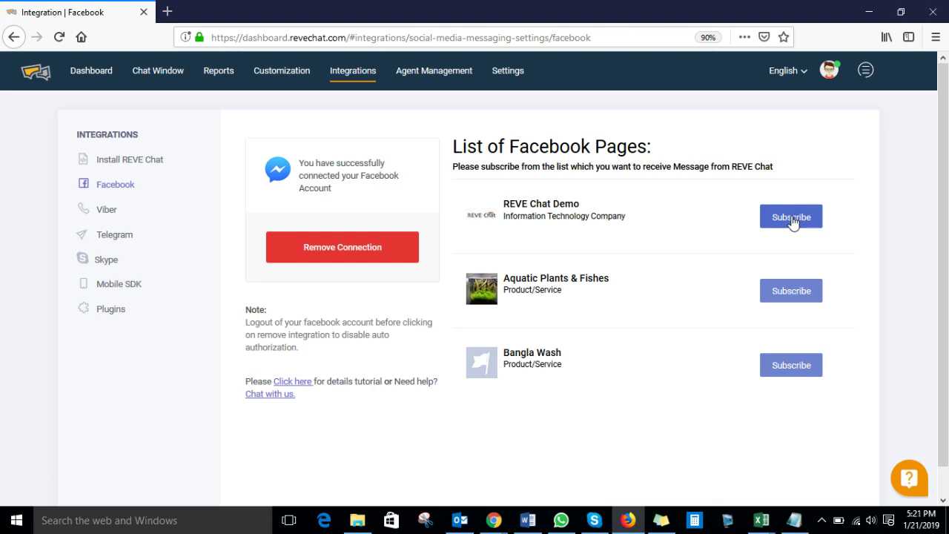
left_click(792, 220)
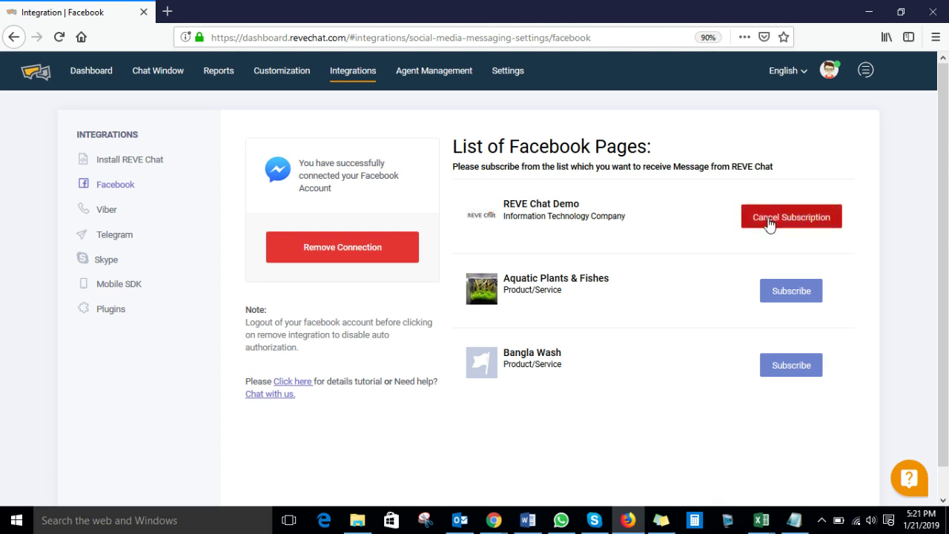
left_click(149, 74)
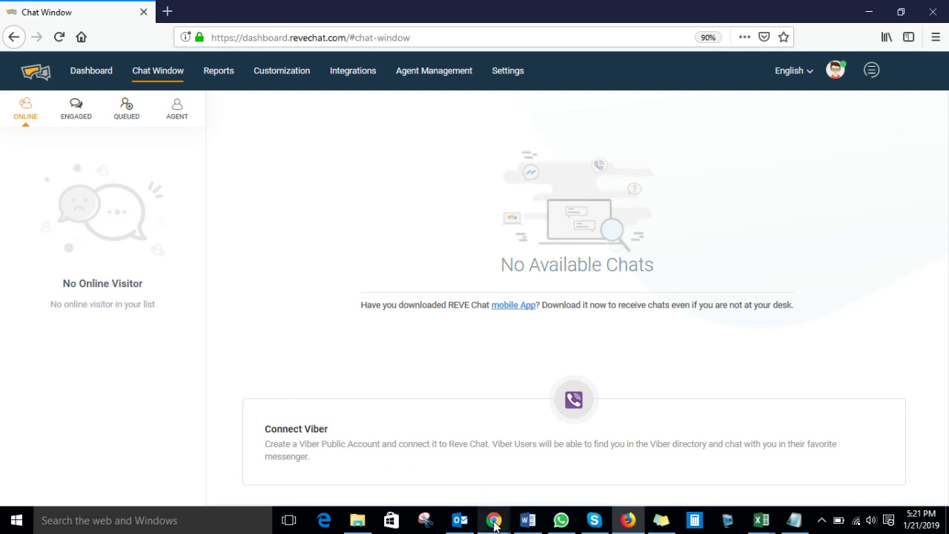
Switch to the 'REVE Chat Demo - Home' Facebook page in Chrome and look over it
mouse_move(493, 519)
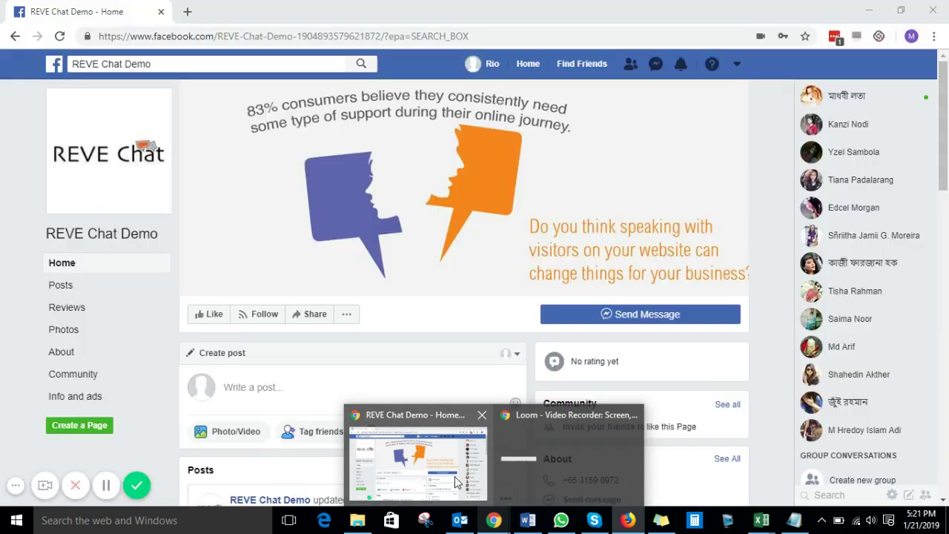
left_click(455, 478)
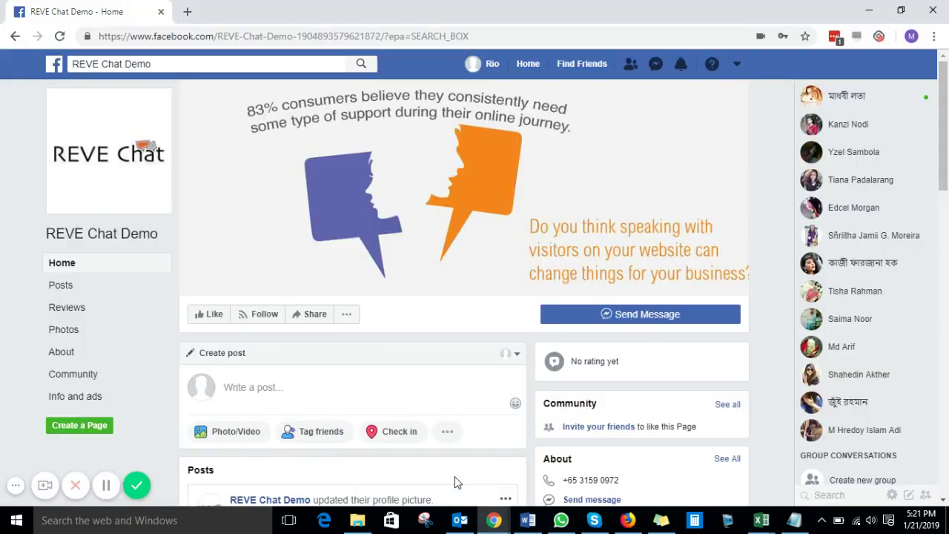
scroll(385, 185, "down", 2)
scroll(385, 185, "up", 2)
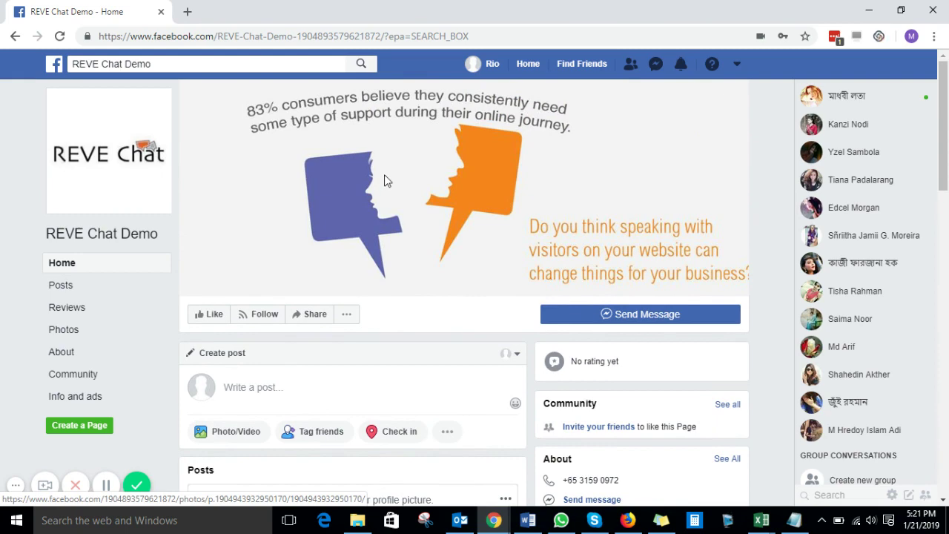
scroll(385, 182, "down", 3)
scroll(385, 182, "up", 1)
scroll(385, 181, "up", 2)
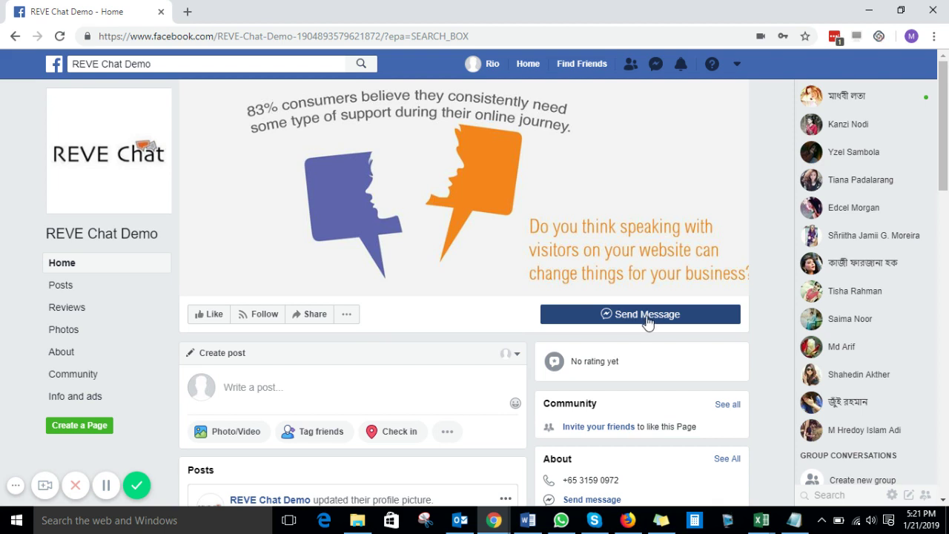
Send 'Hi REVE Chat' to REVE Chat Demo in Messenger and close the new chat request alert
left_click(647, 319)
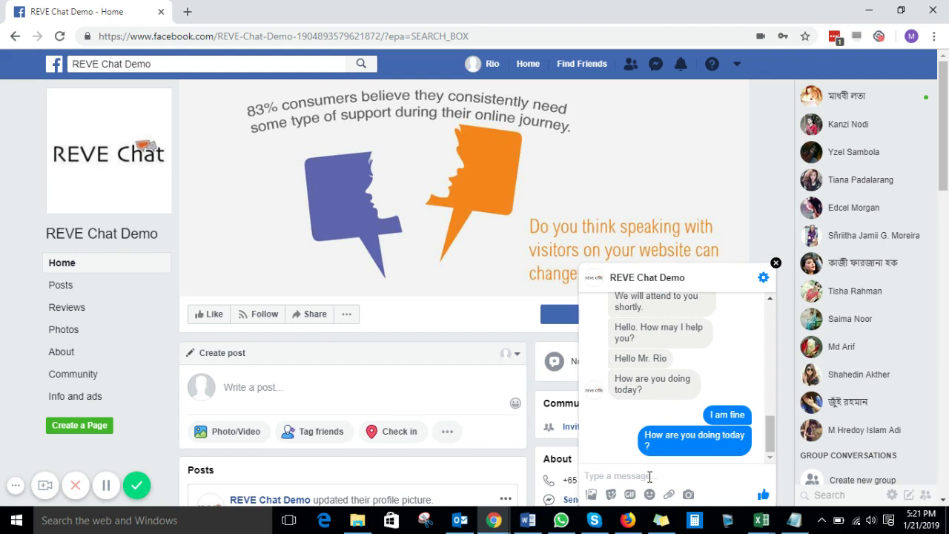
type("Hi REVE CHA")
key("BackSpace")
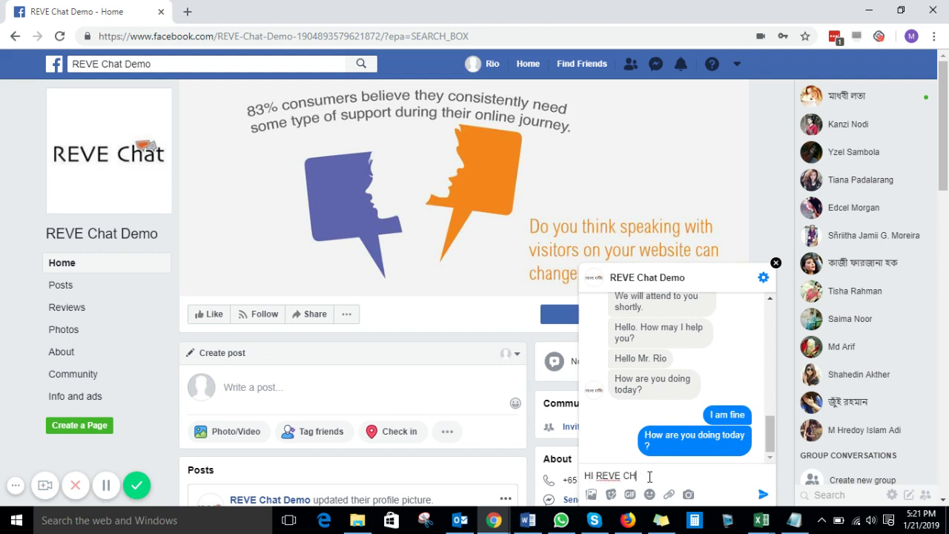
key("BackSpace")
type("hat")
key("Return")
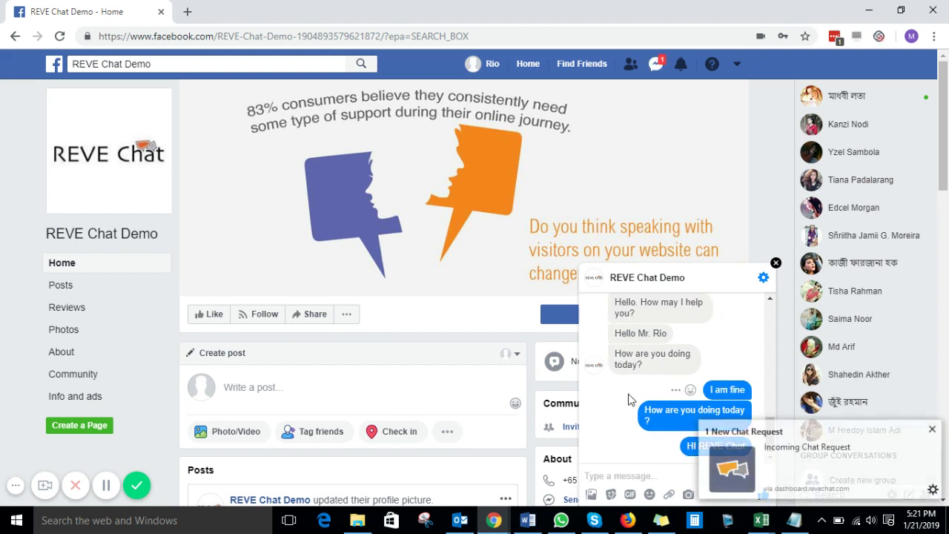
left_click(778, 454)
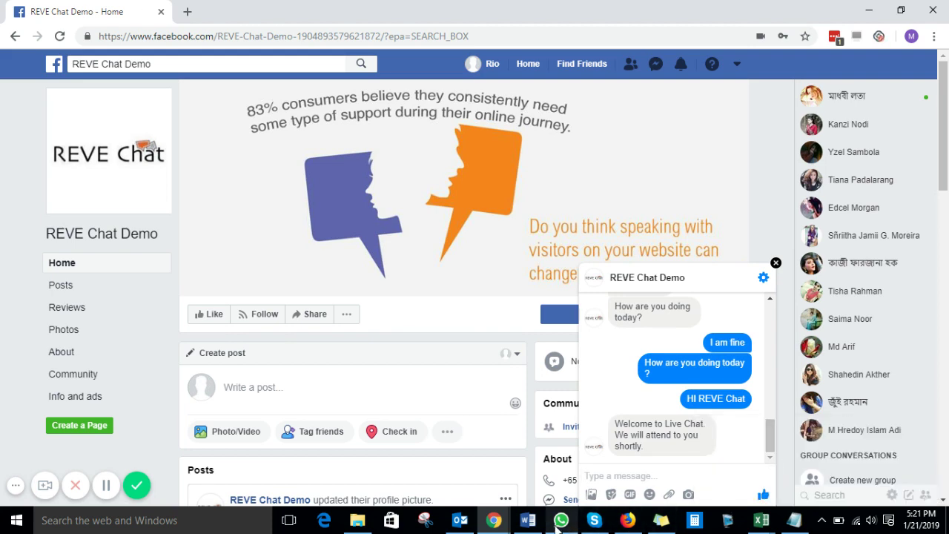
left_click(628, 520)
Replace the canned 'Hi' reply with a greeting by name asking 'How are you doing today'
left_click(807, 470)
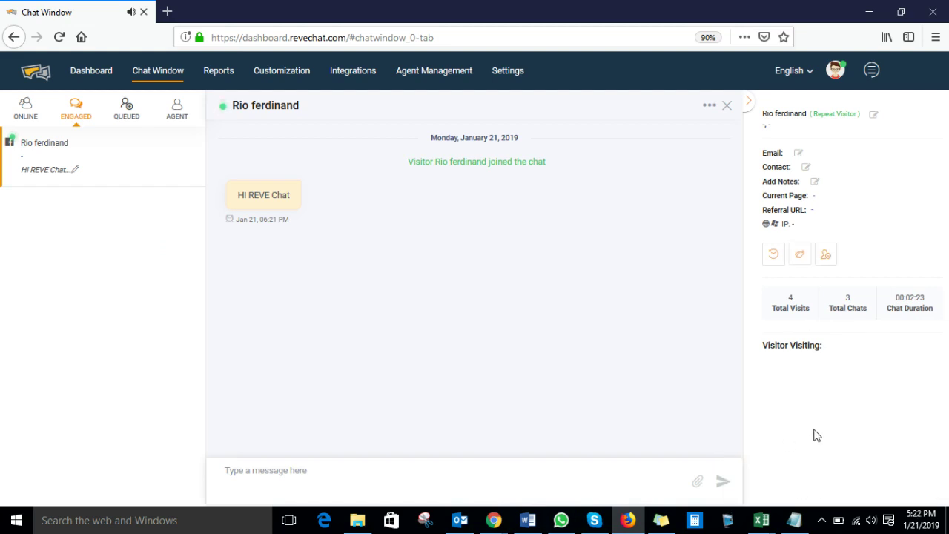
left_click(292, 478)
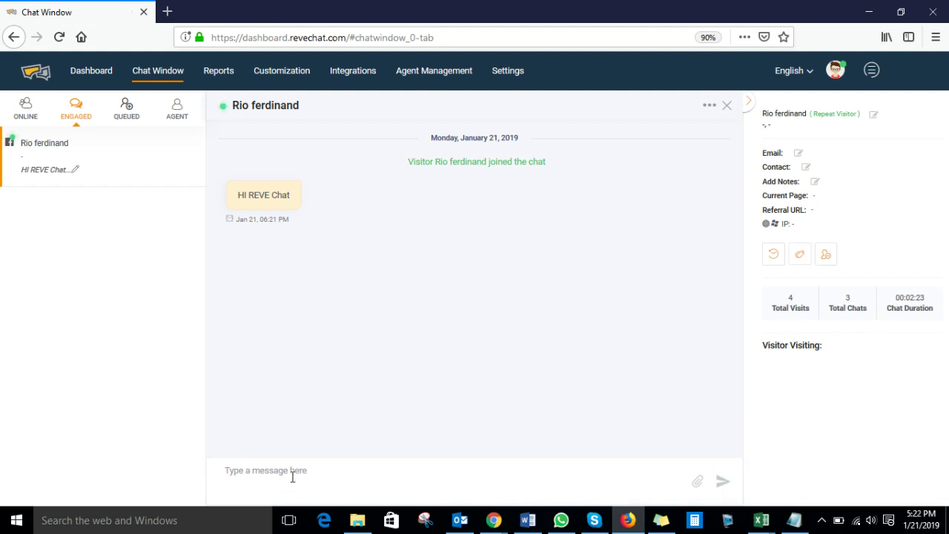
type("Hi")
key("Return")
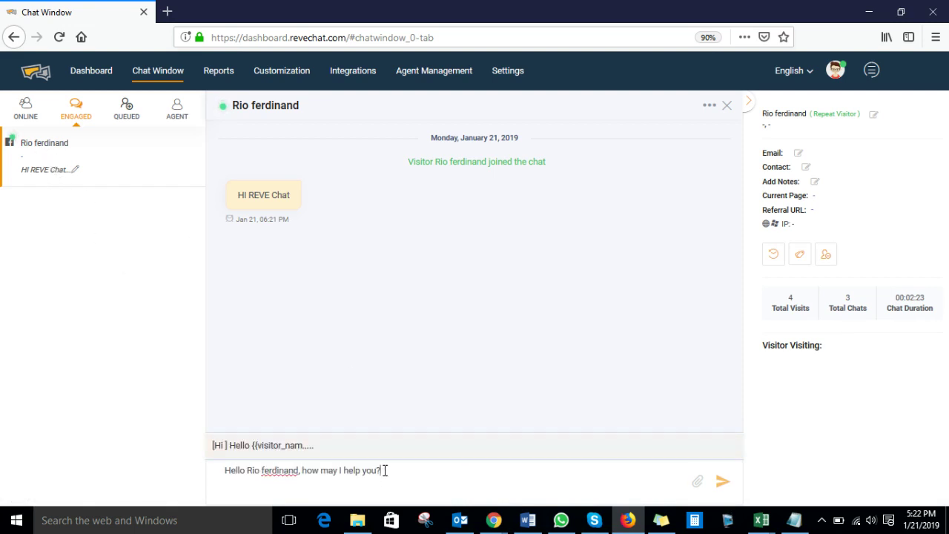
left_click_drag(383, 470, 212, 476)
type("Hi M")
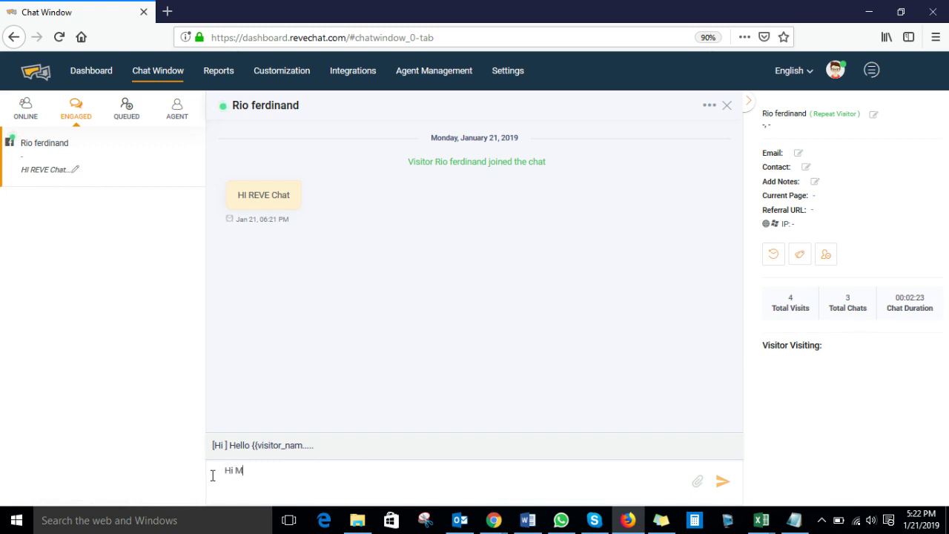
type("r. R")
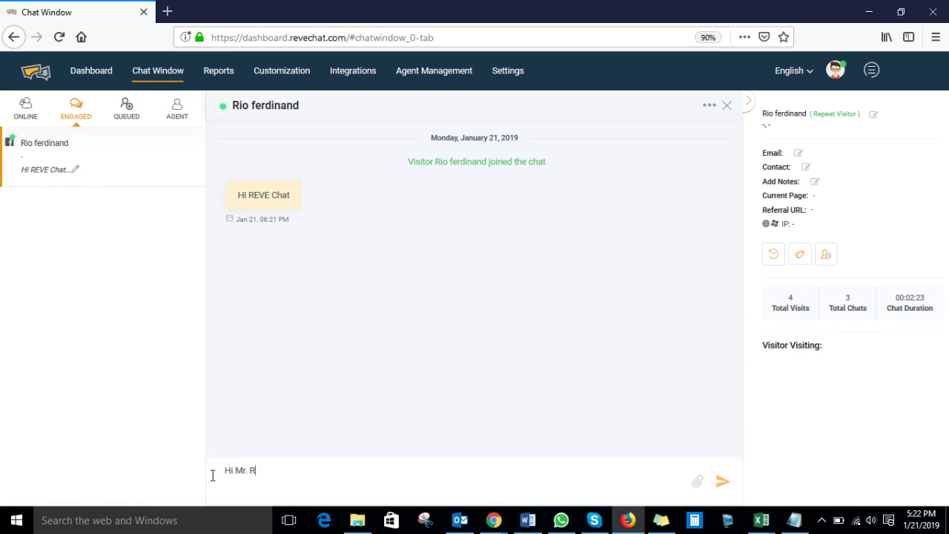
type("io. How are you doing tod")
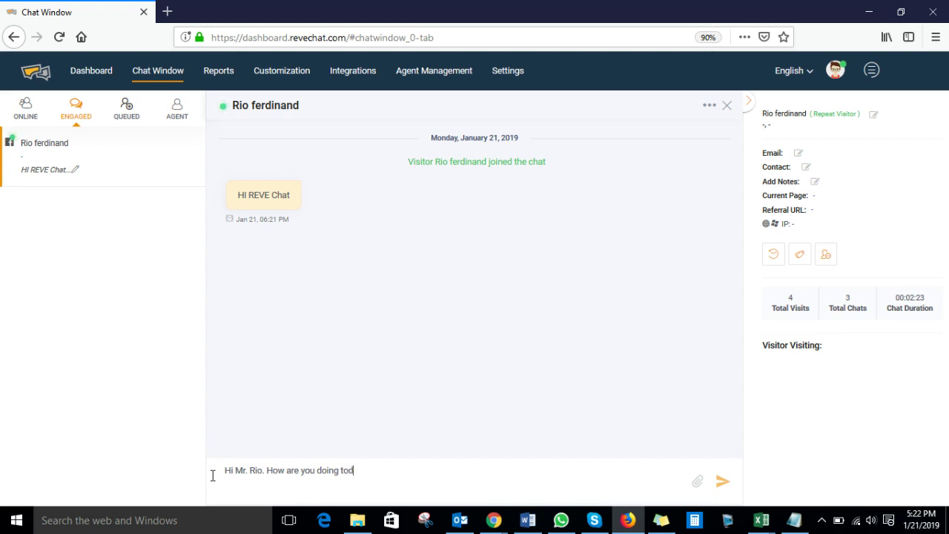
type("ay")
key("Return")
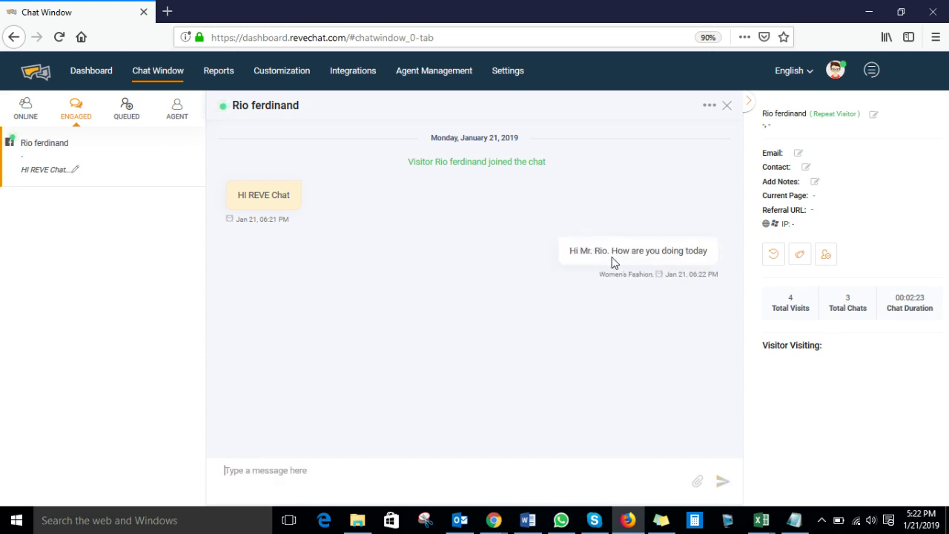
Reply 'I am fine. Thanks for asking' in Messenger, then return to the REVE Chat dashboard
mouse_move(493, 520)
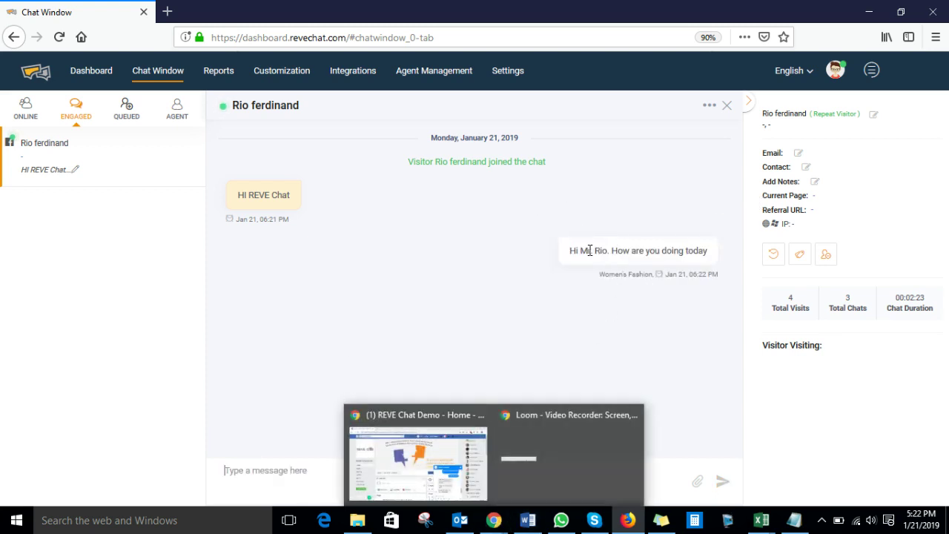
key("alt+Tab")
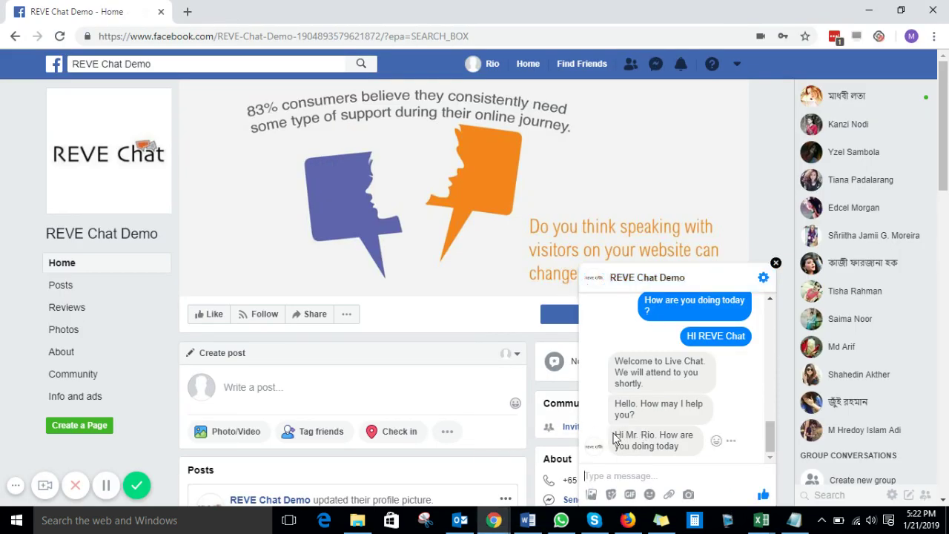
left_click_drag(614, 437, 670, 440)
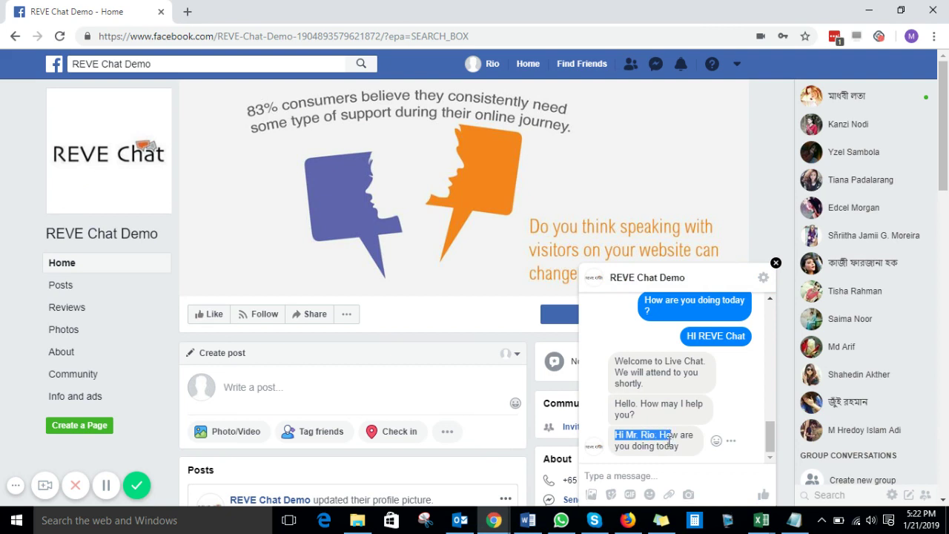
left_click(639, 476)
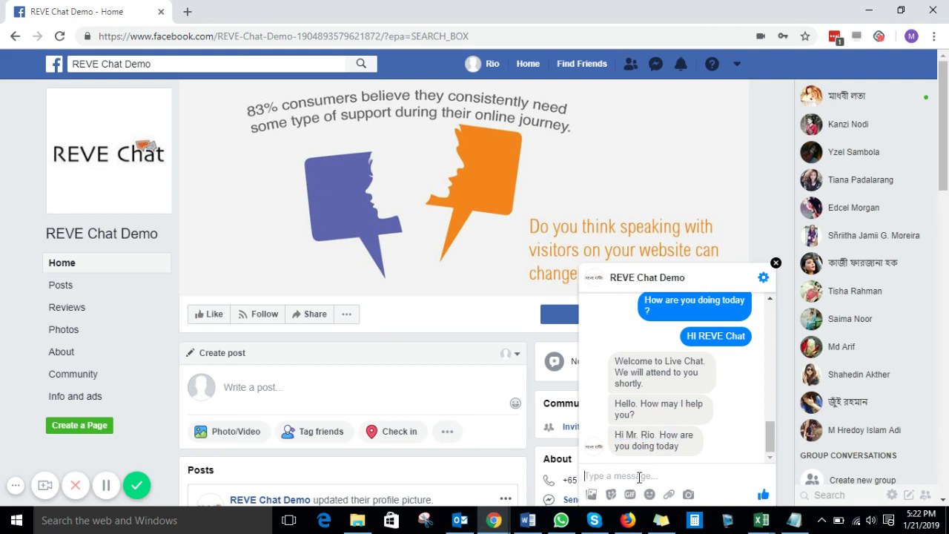
type("I am fine")
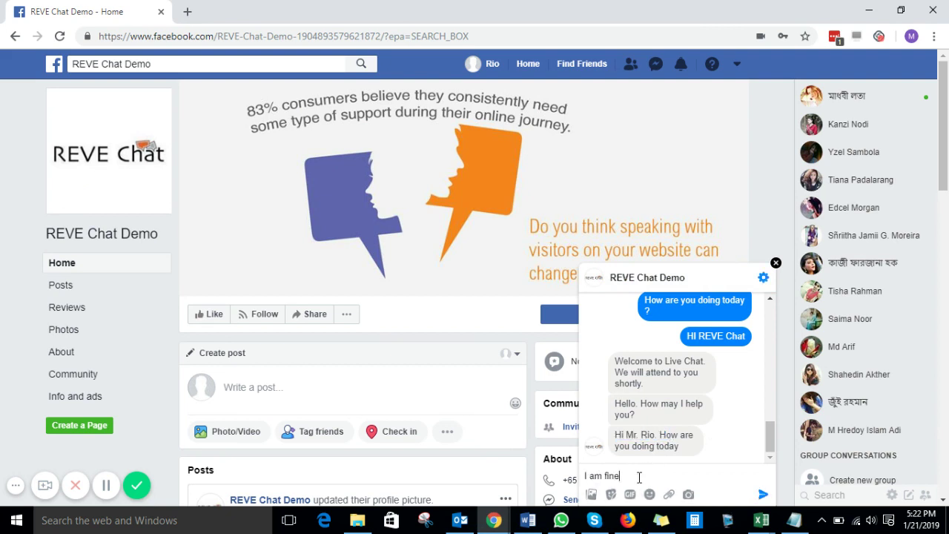
type(". Thanks for asking")
key("Return")
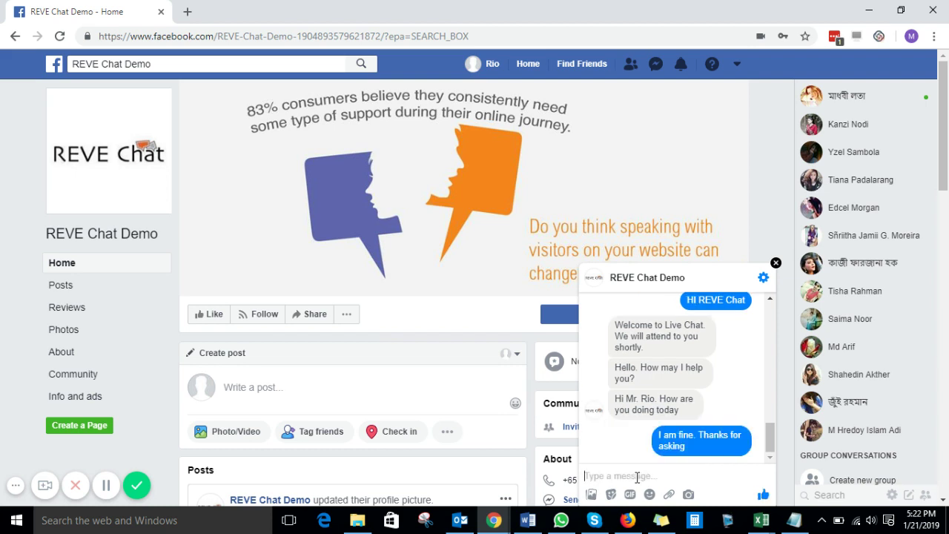
key("alt+Tab")
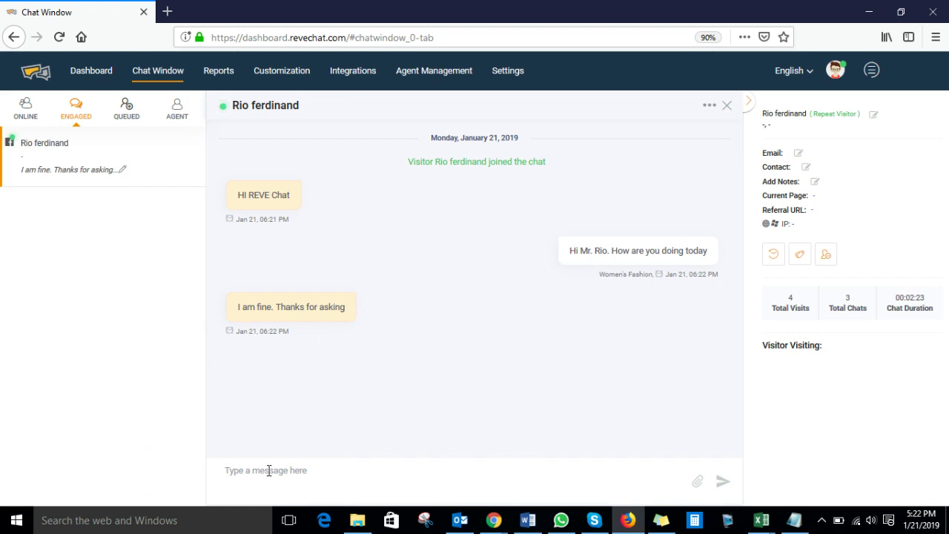
Send the visitor 'Great to know that' and switch back to the Facebook page
type("Great to know that")
key("Return")
key("alt+Tab")
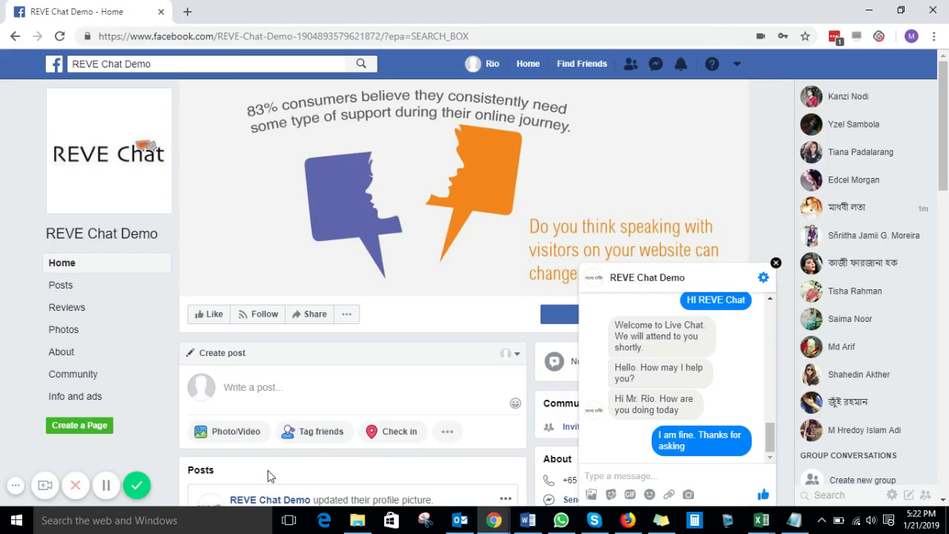